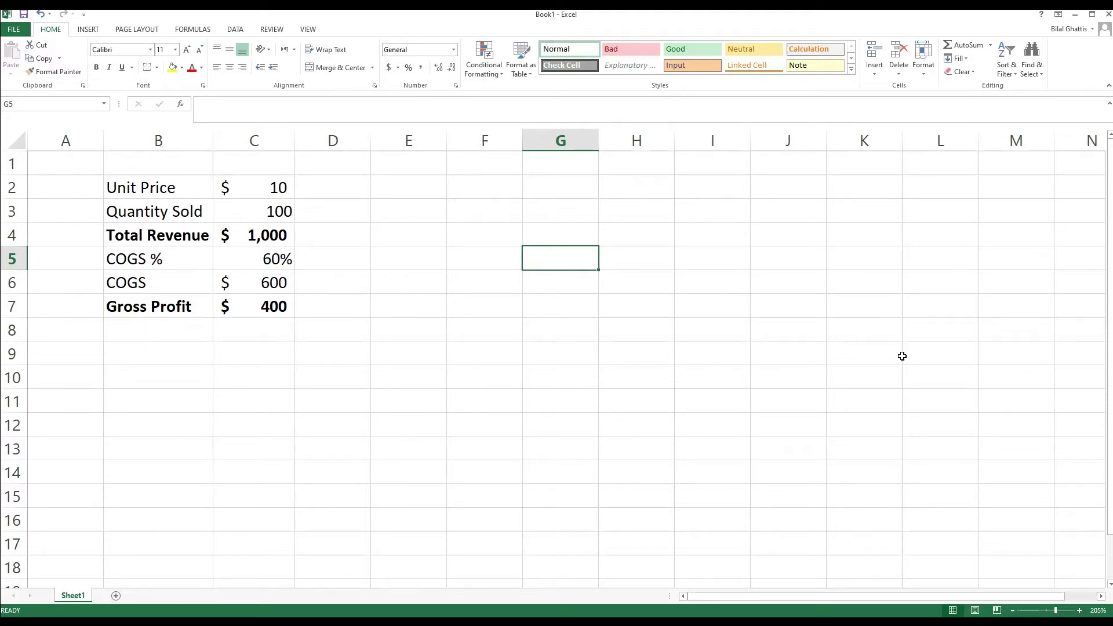
Step: Enter the labels Base, Optimistic and Pessimistic into cells G5, G6 and G7
type("Base")
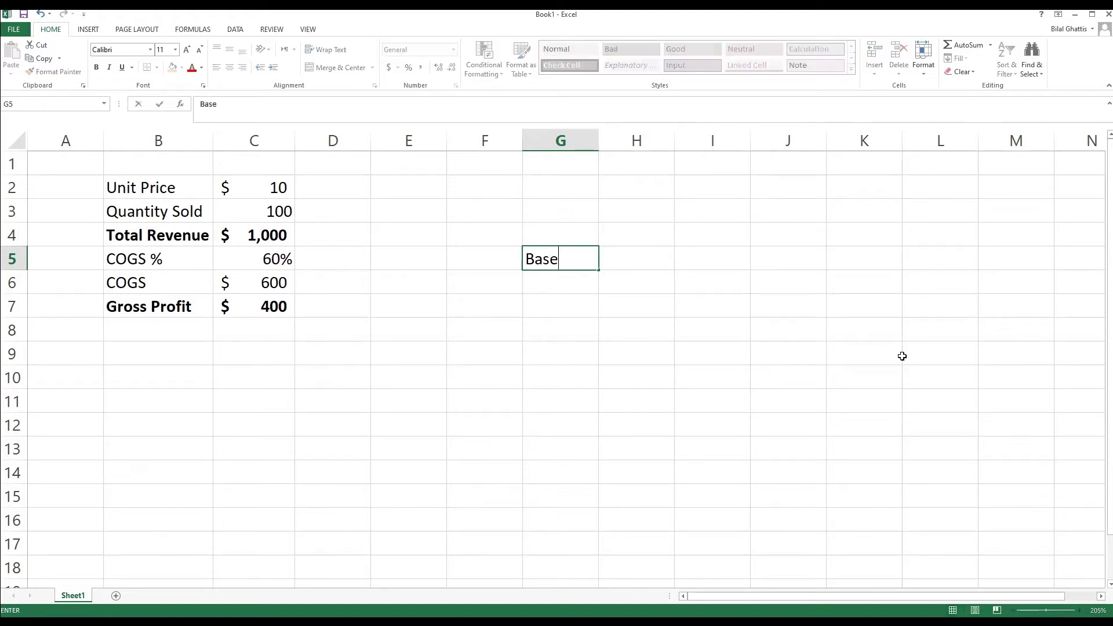
key("Return")
type("Optimistic")
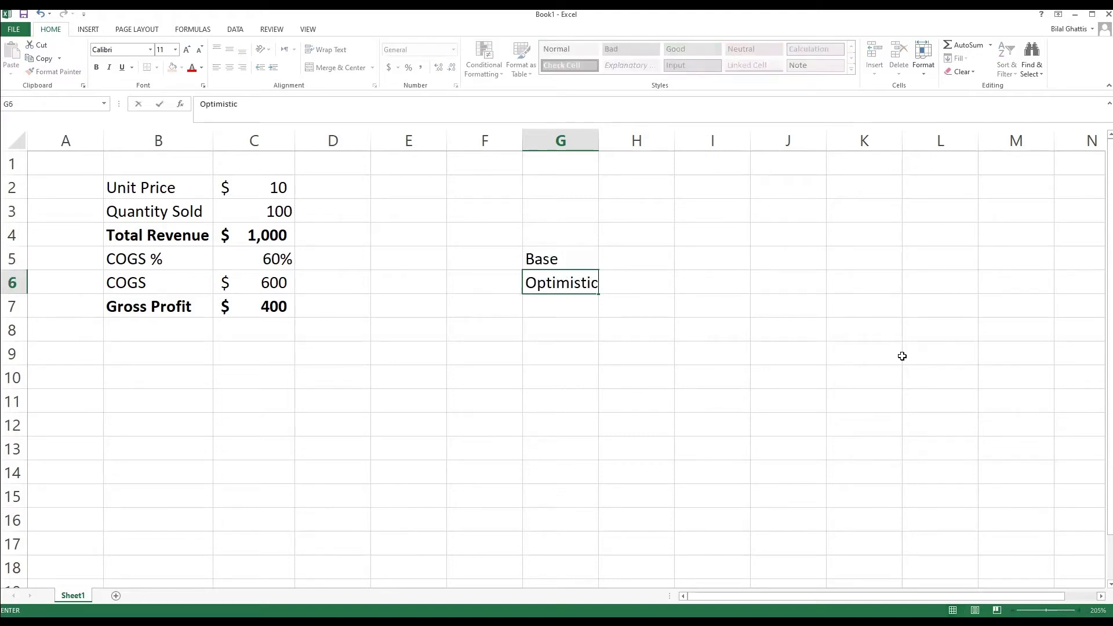
key("Return")
type("e")
key("BackSpace")
type("Pessimistic")
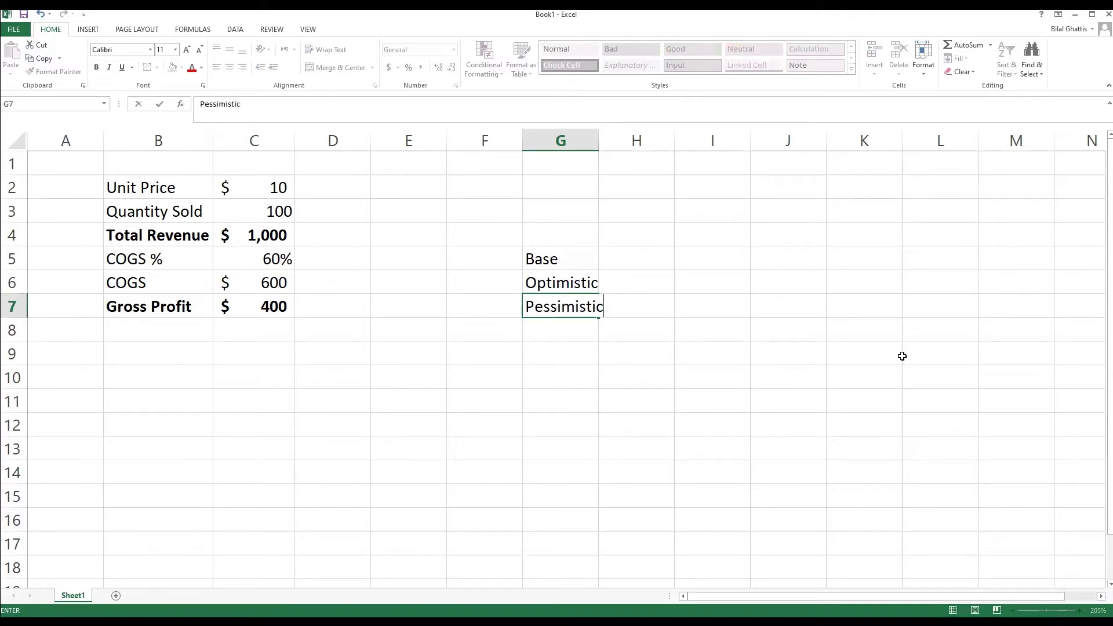
key("Return")
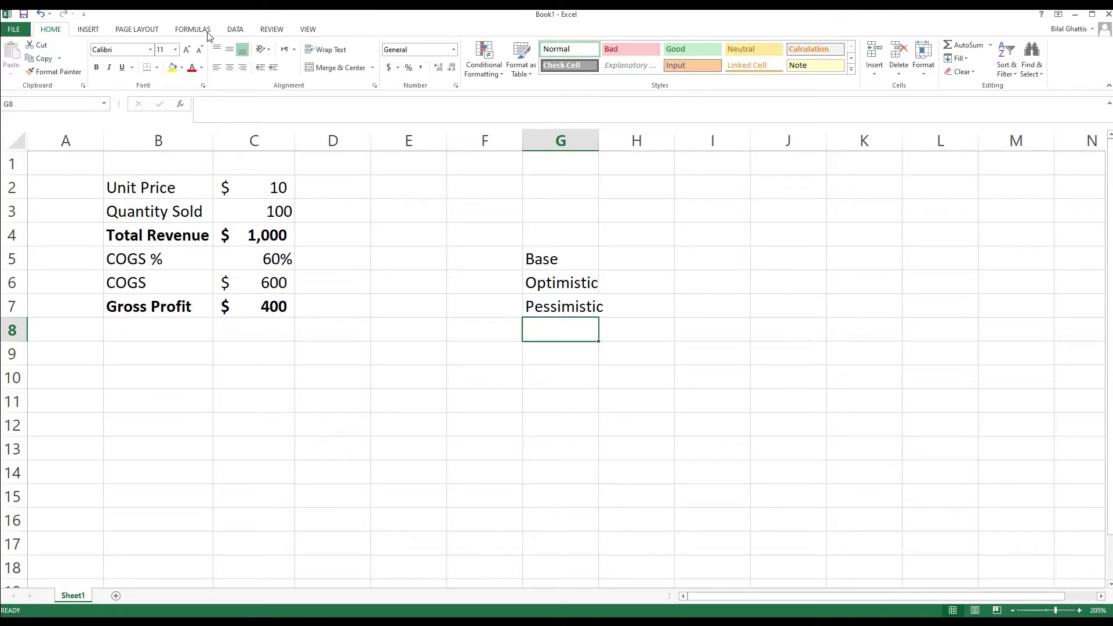
Step: Open the Scenario Manager from Data > What-If Analysis
left_click(235, 30)
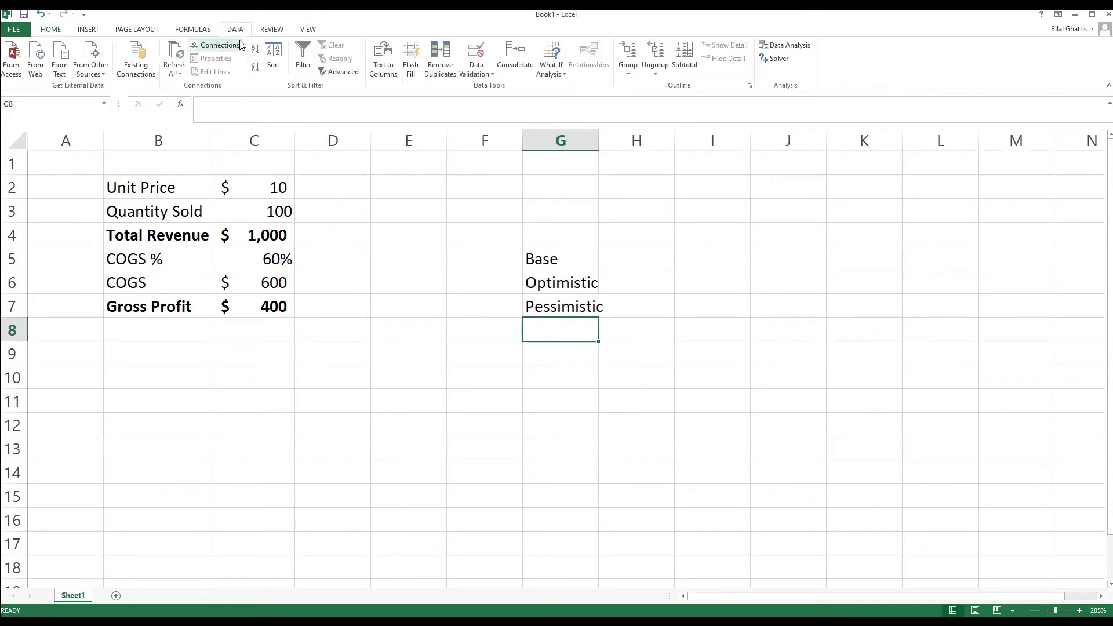
left_click(548, 63)
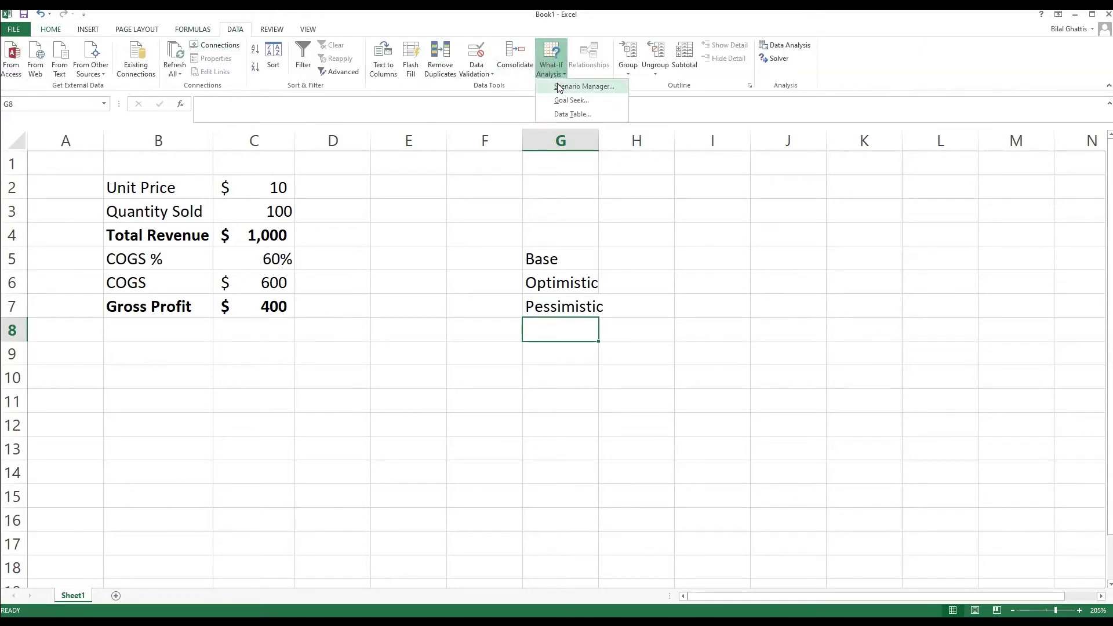
left_click(560, 86)
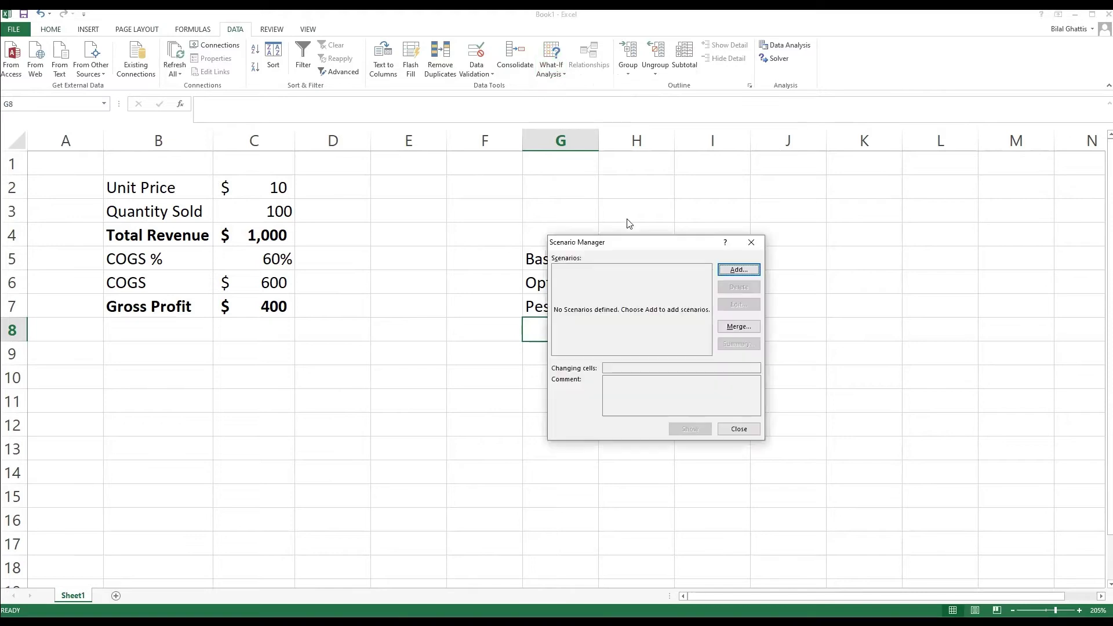
Step: Add a scenario named Base with the COGS % cell C5 as its changing cell
left_click(739, 271)
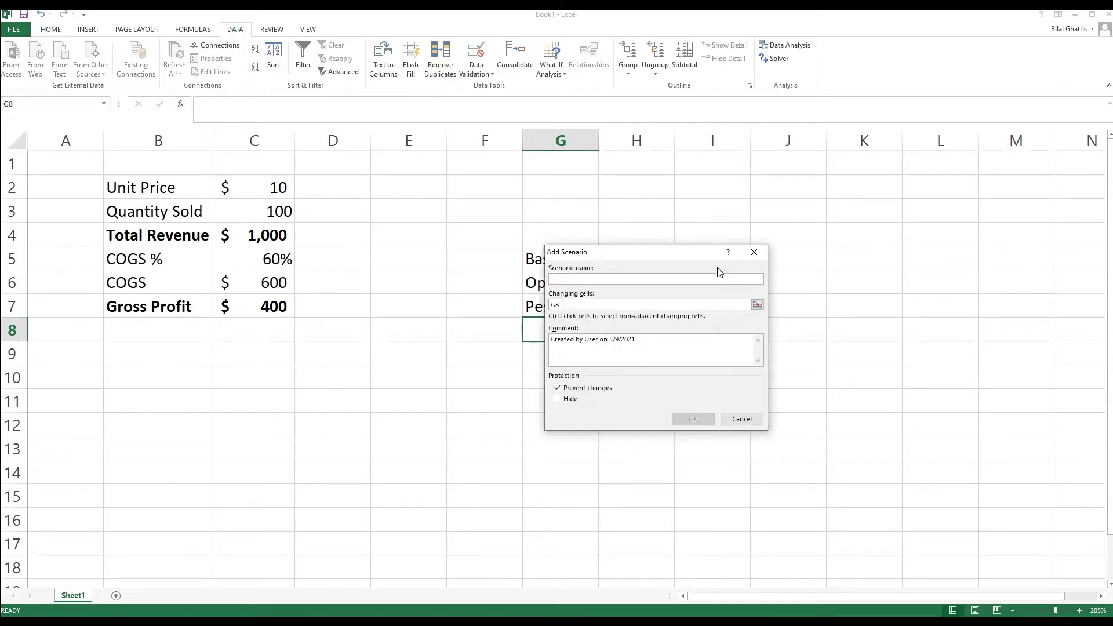
type("Base")
left_click(757, 305)
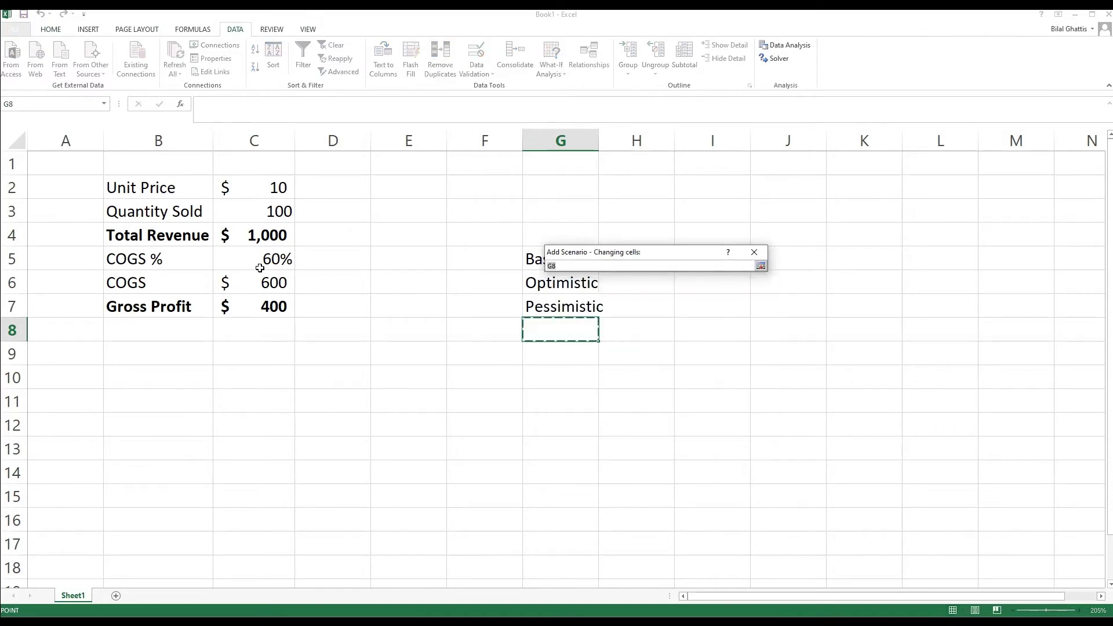
left_click(274, 259)
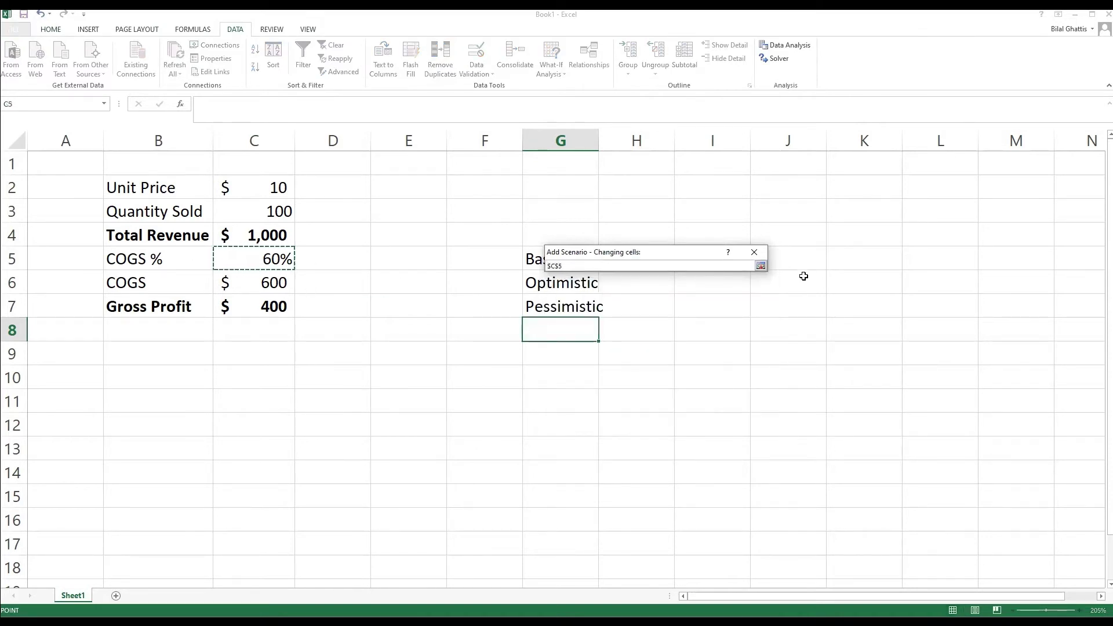
key("Return")
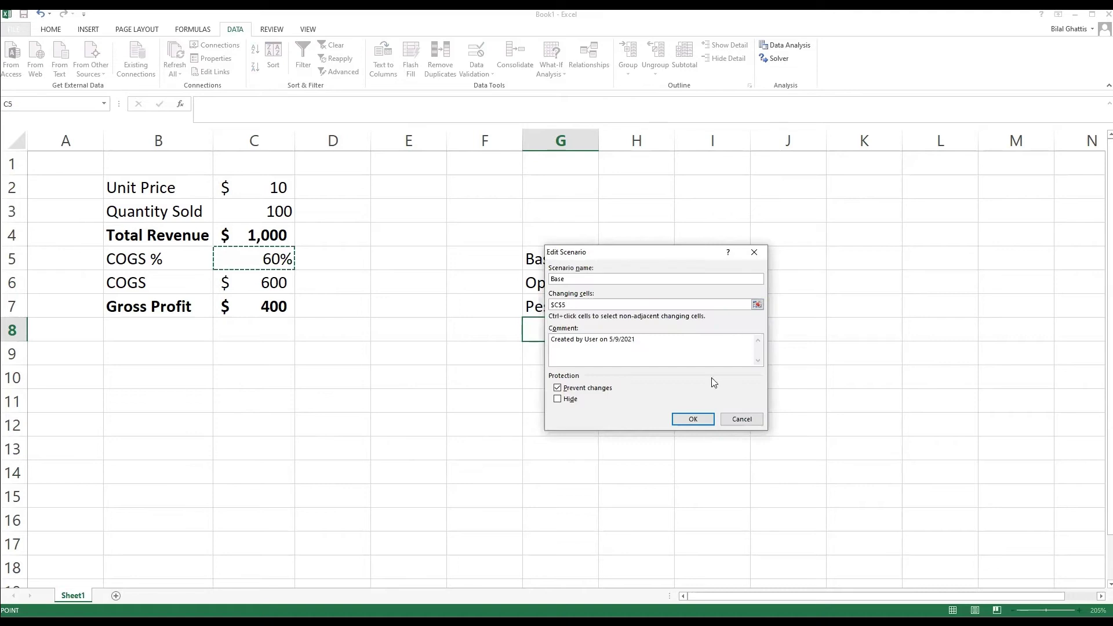
Step: Save Base at 0.6 and add an Optimistic scenario with C5 at 0.5
left_click(713, 425)
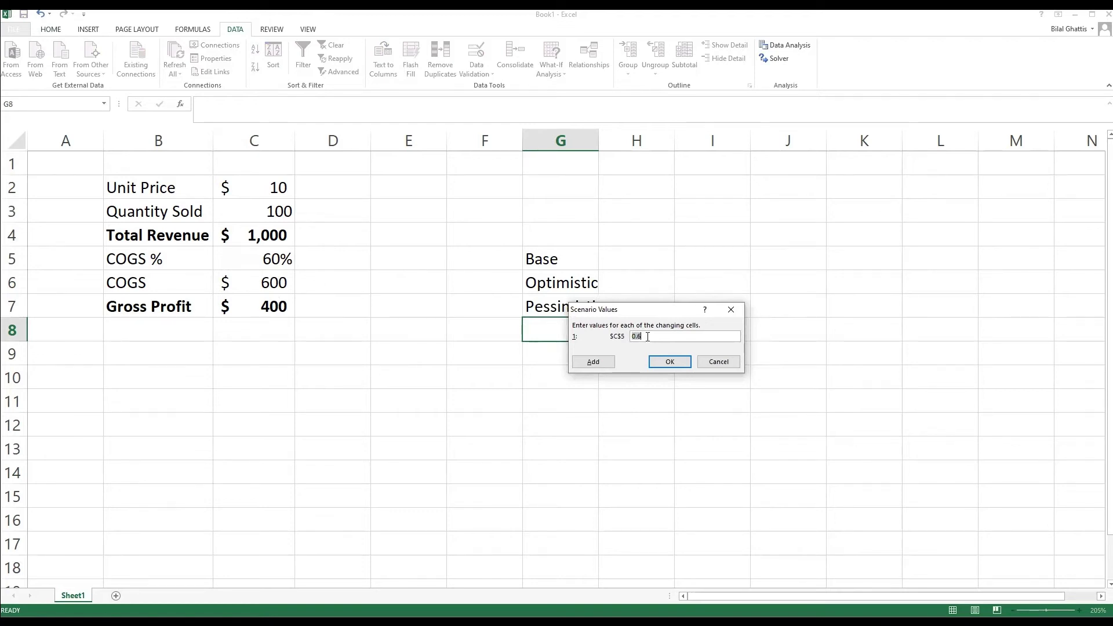
left_click(599, 362)
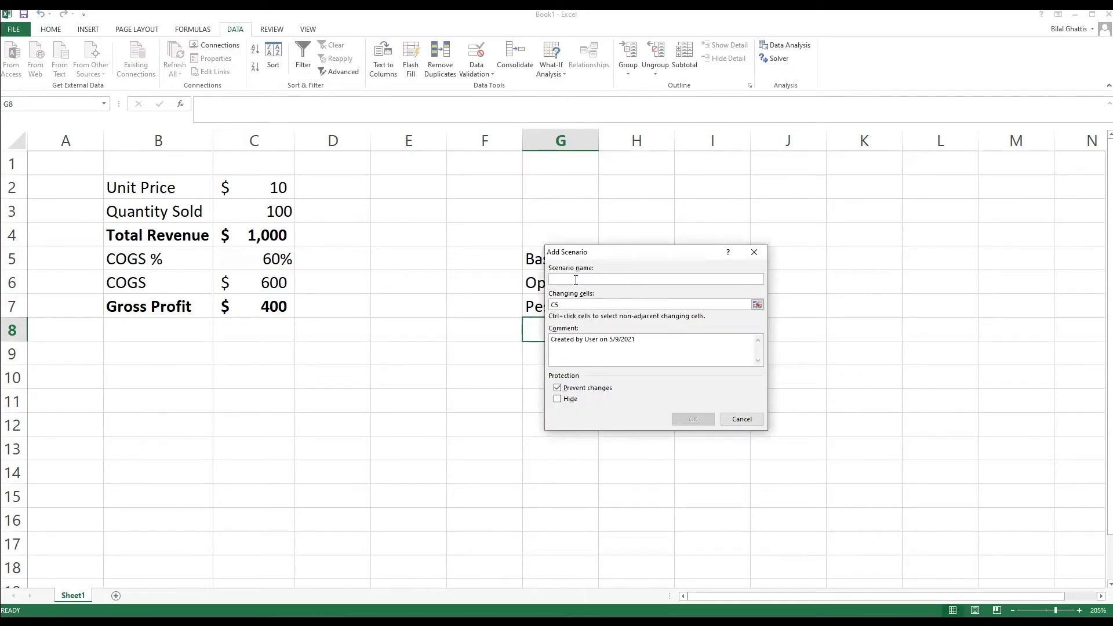
type("Optimistic")
left_click(693, 419)
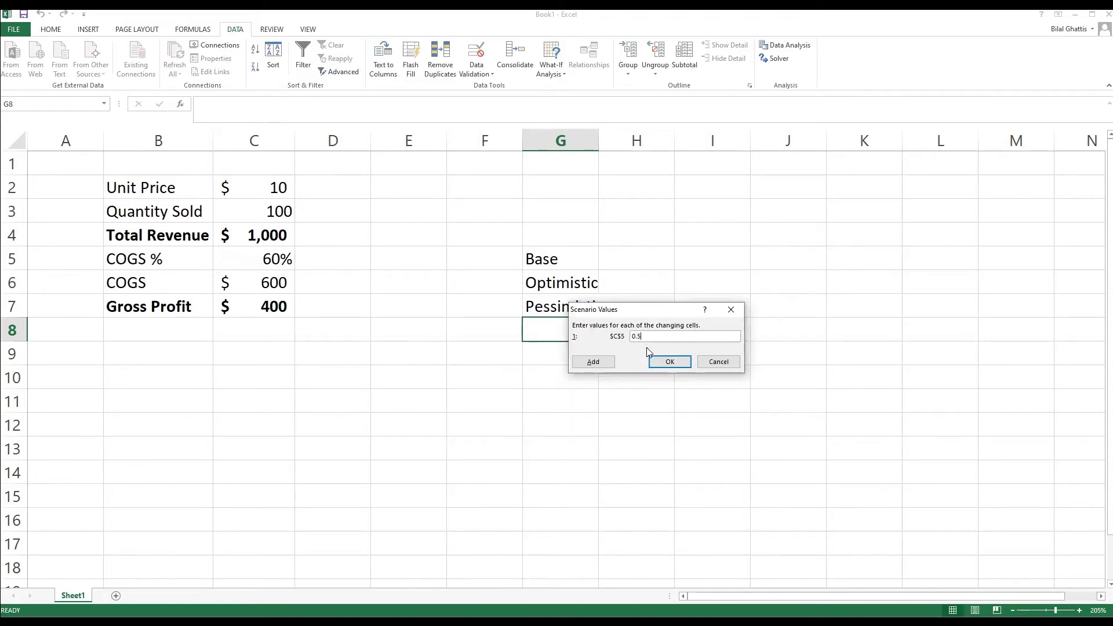
left_click(593, 362)
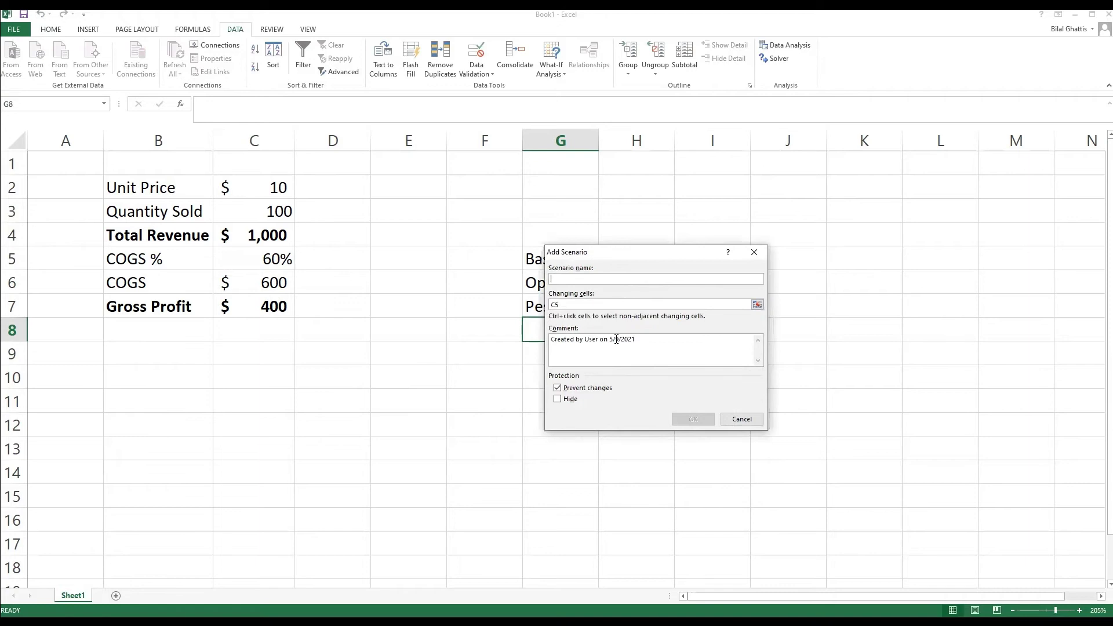
Step: Add a Pessimistic scenario with C5 set to 0.7
type("Pessimistic")
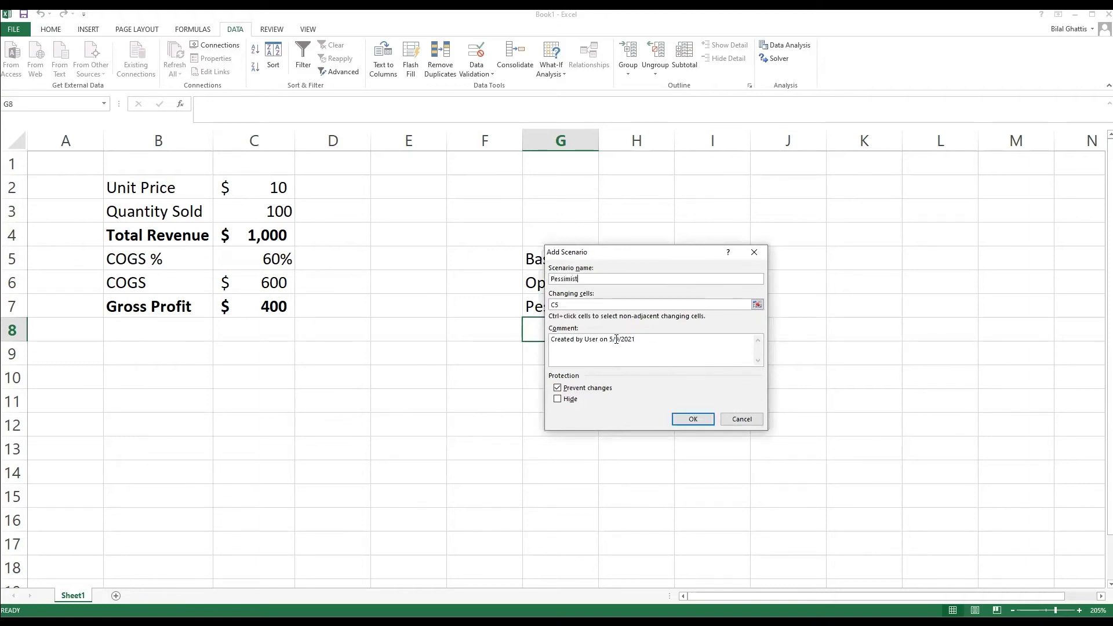
left_click(693, 422)
type("0.")
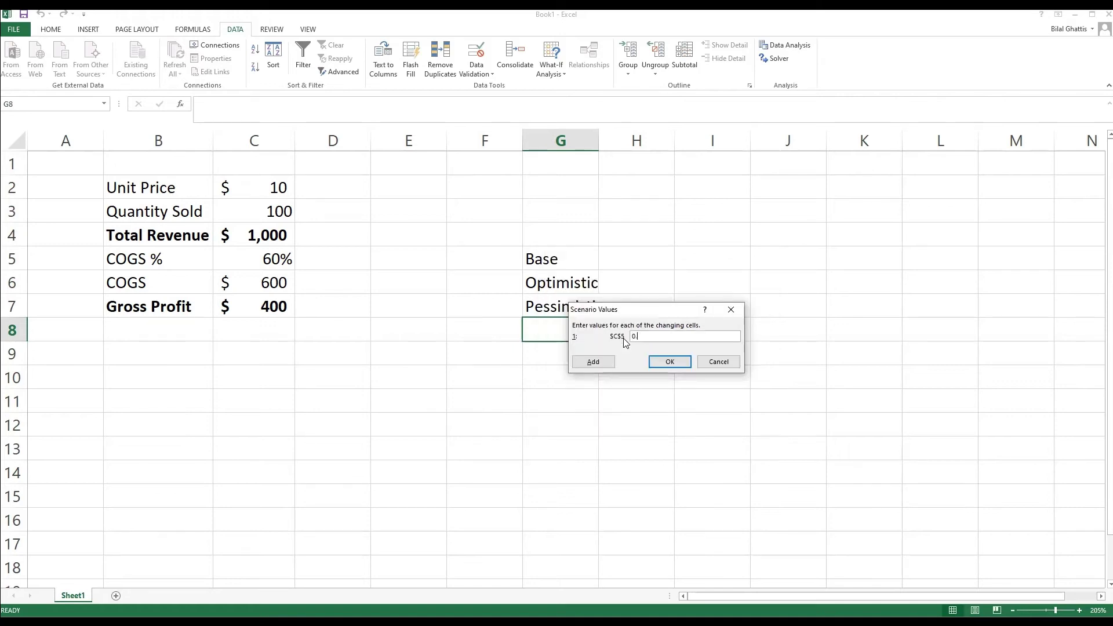
type("7")
left_click(663, 364)
Step: Show the Base, Optimistic and Pessimistic scenarios in turn, ending with COGS at 70%
left_click(661, 363)
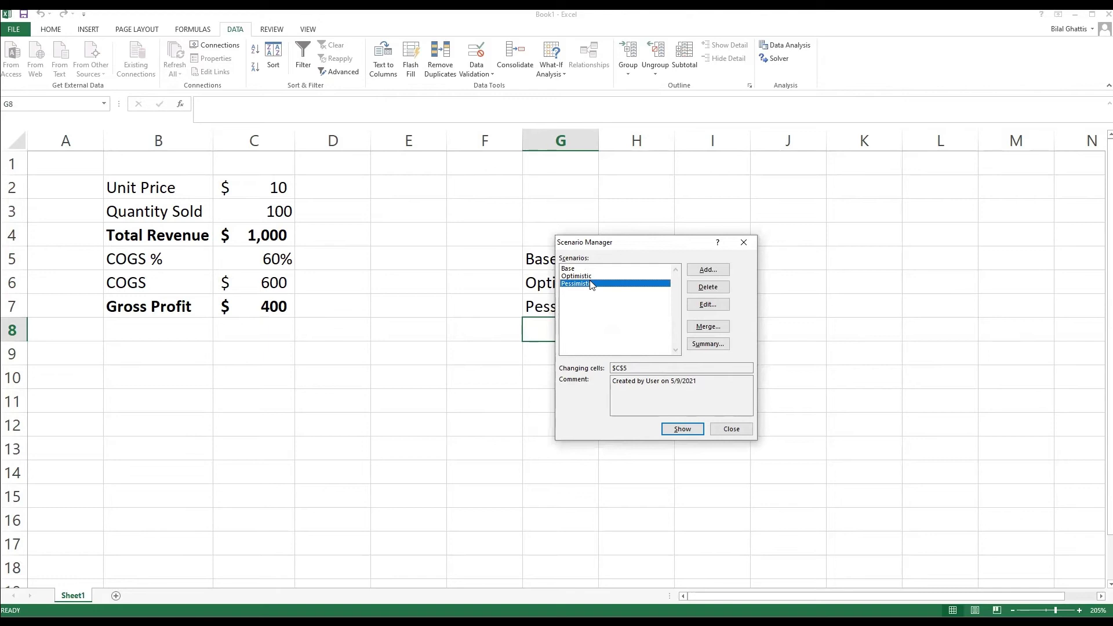
left_click_drag(626, 237, 754, 236)
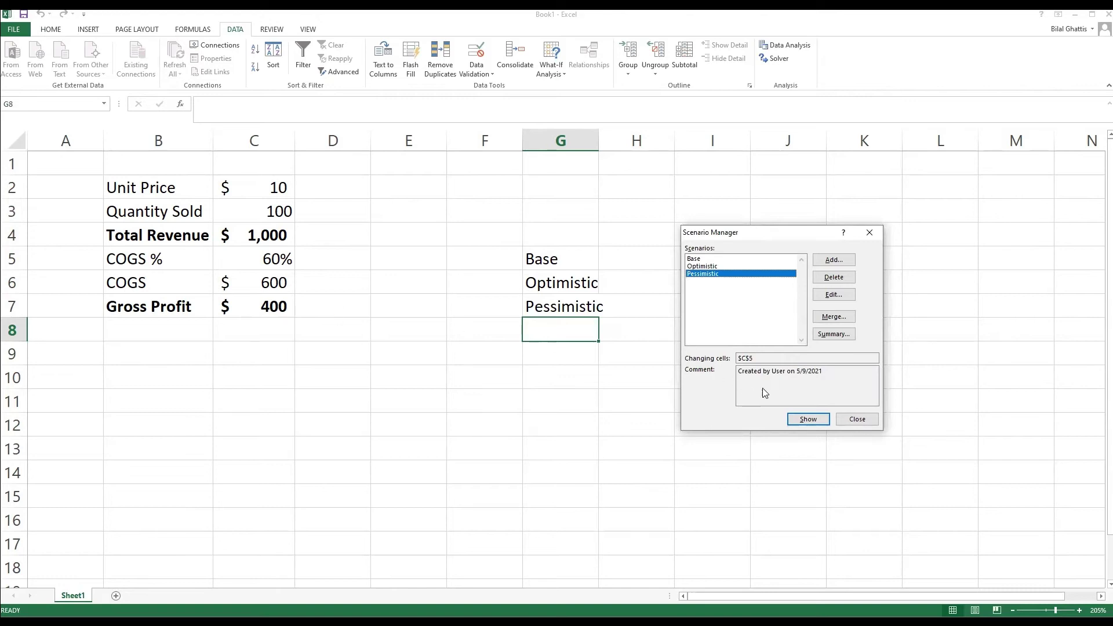
left_click(696, 260)
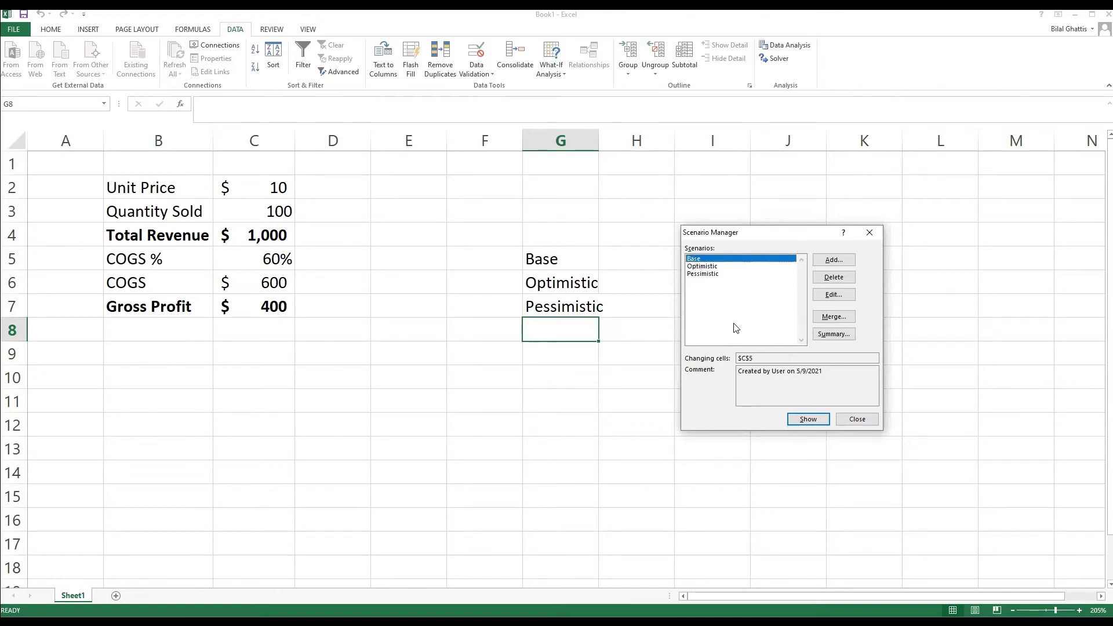
left_click(801, 422)
left_click(709, 267)
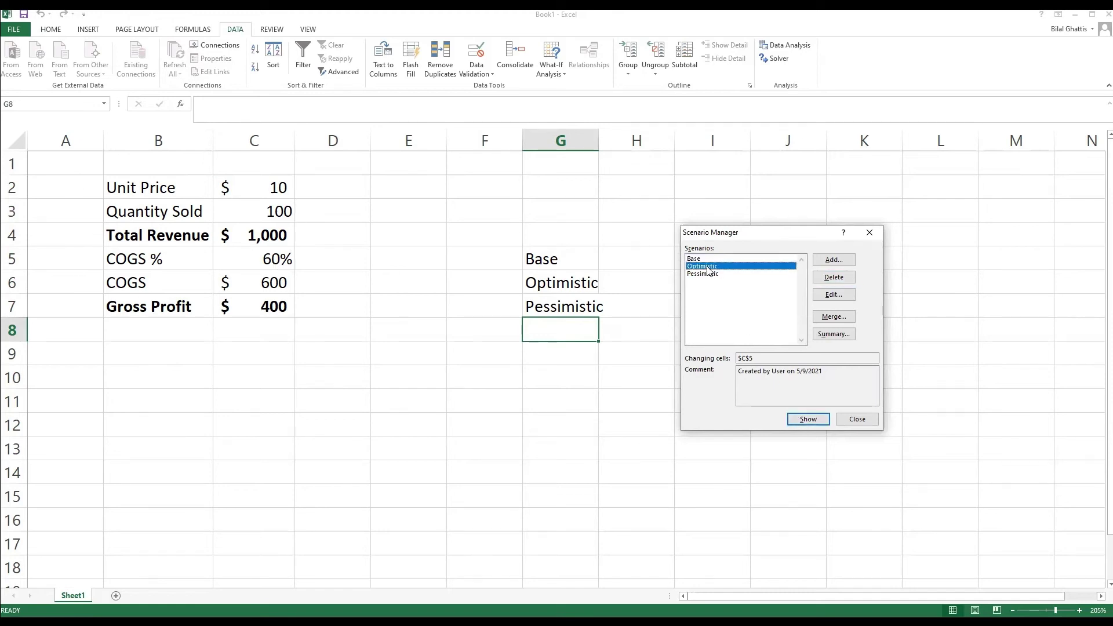
left_click(801, 424)
left_click(702, 274)
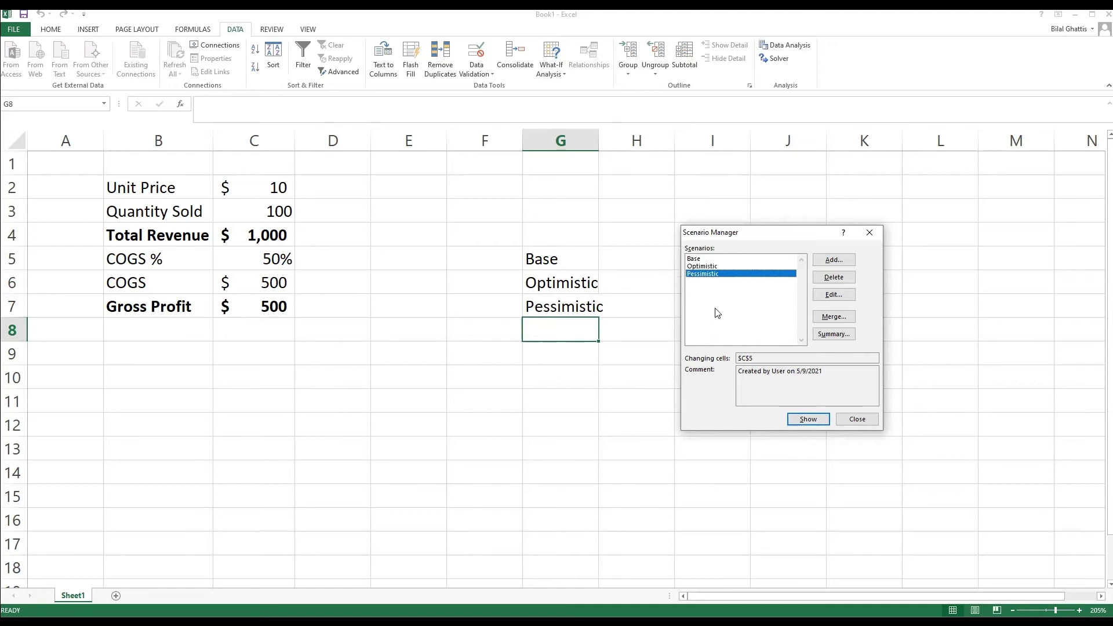
left_click(809, 420)
Step: Create a Scenario summary report on a new sheet with Gross Profit C7 as the result cell
left_click(826, 336)
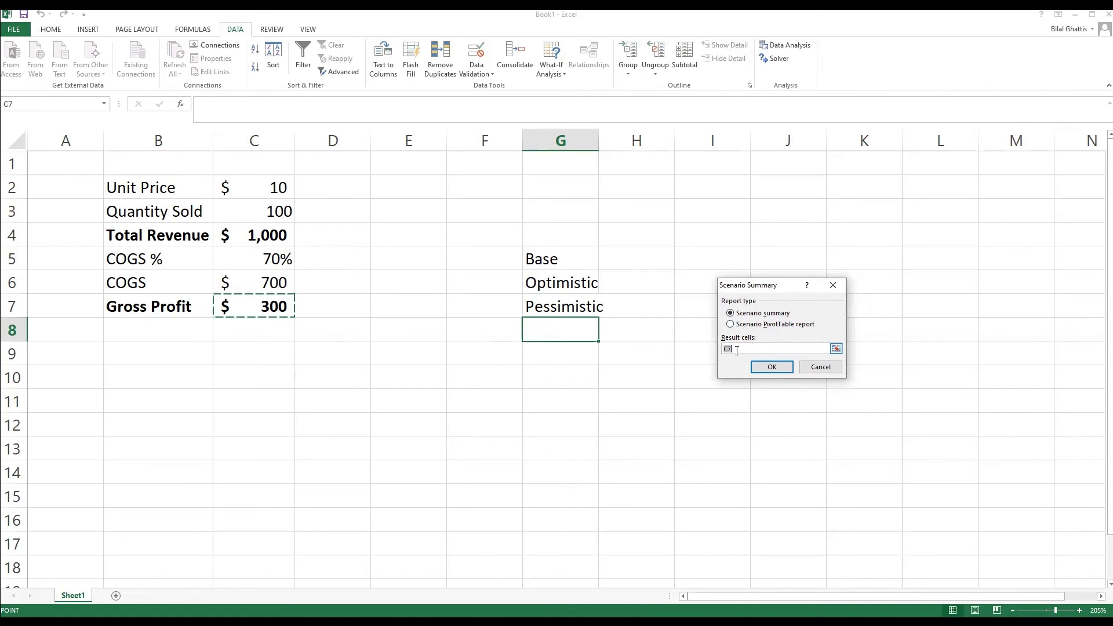
left_click(736, 350)
left_click(270, 308)
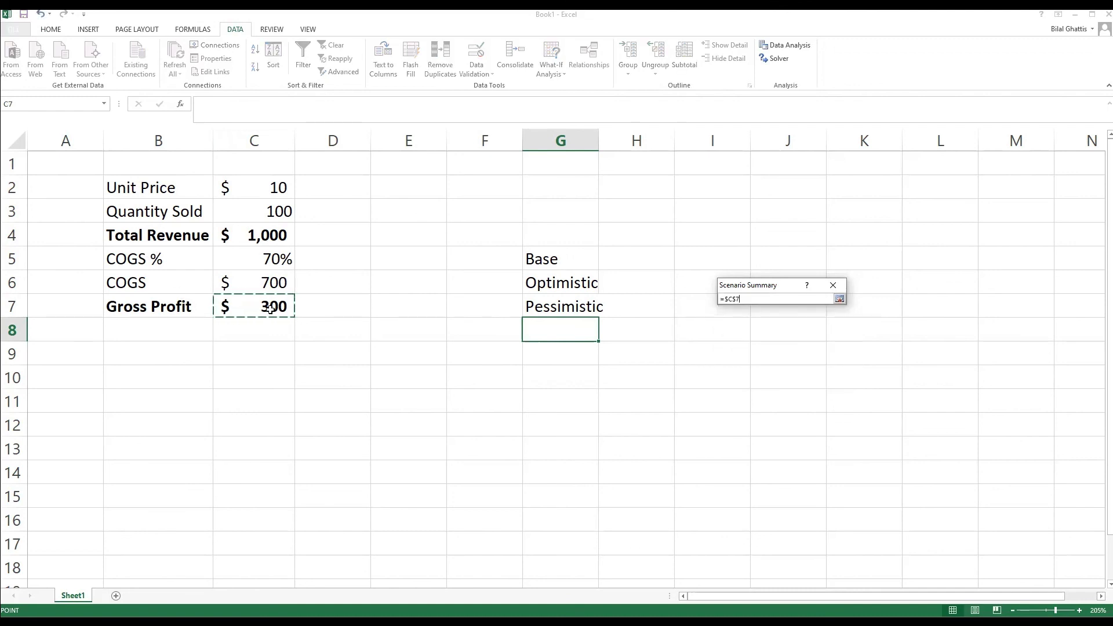
left_click(839, 299)
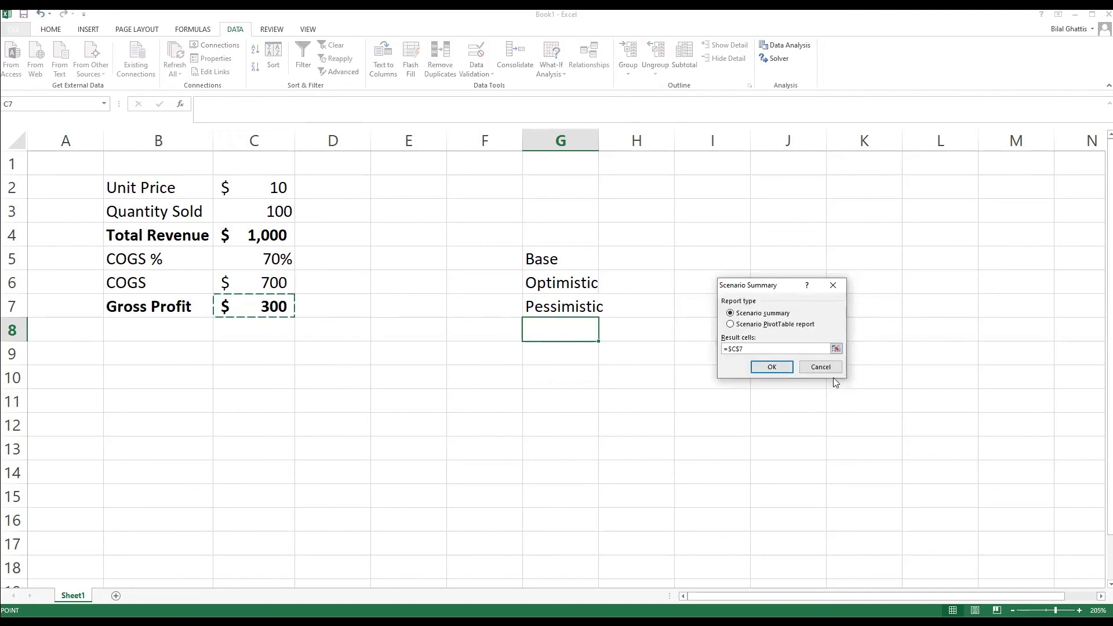
left_click(772, 368)
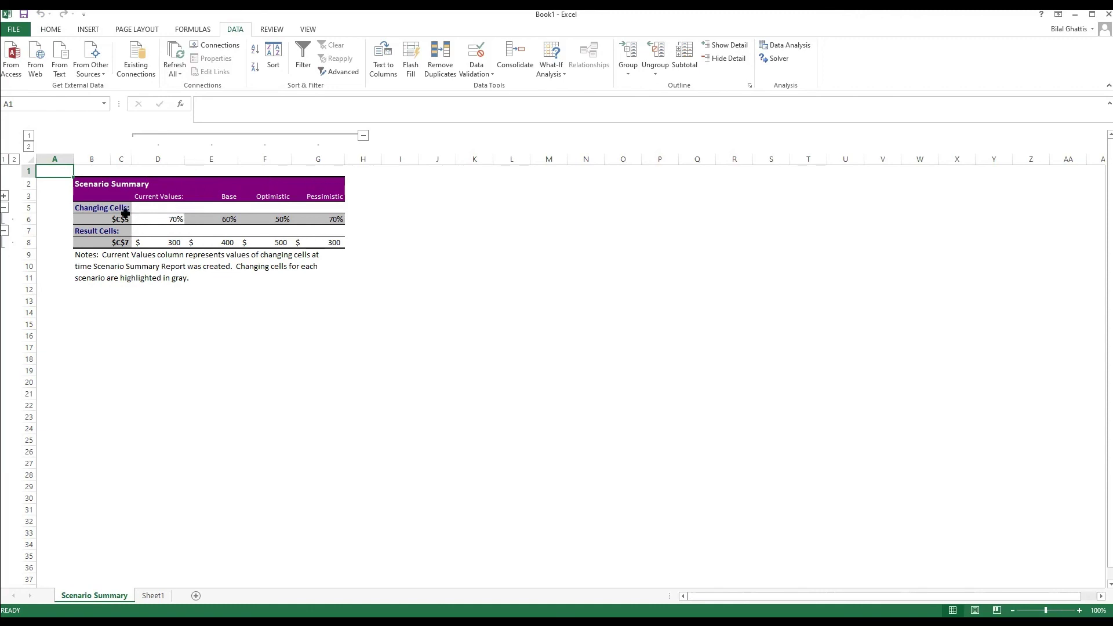
left_click_drag(104, 244, 339, 242)
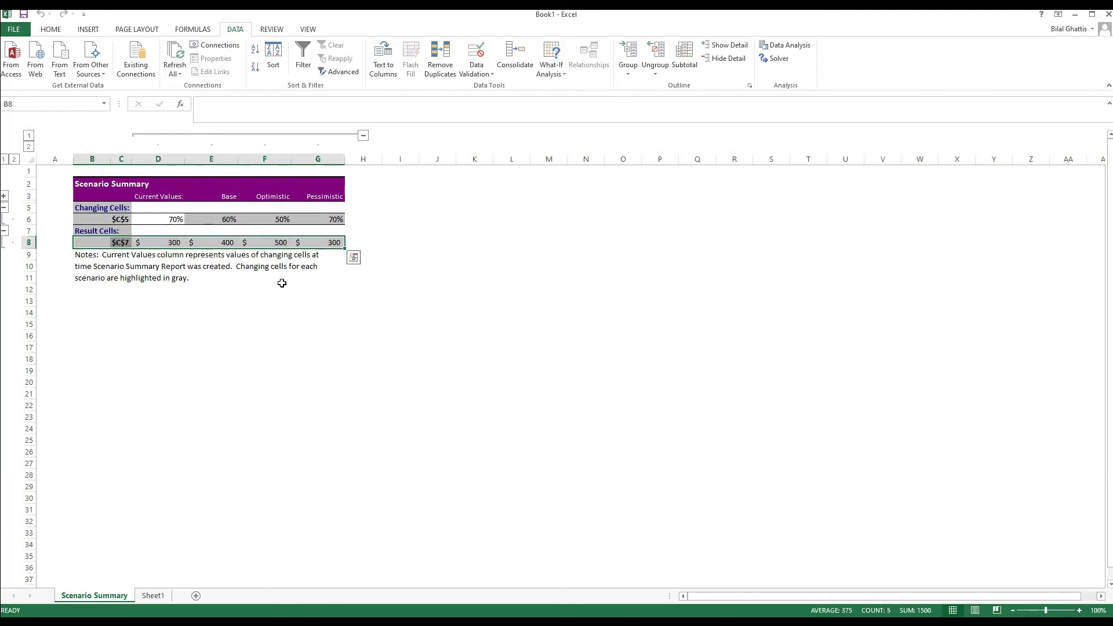
left_click_drag(96, 219, 325, 221)
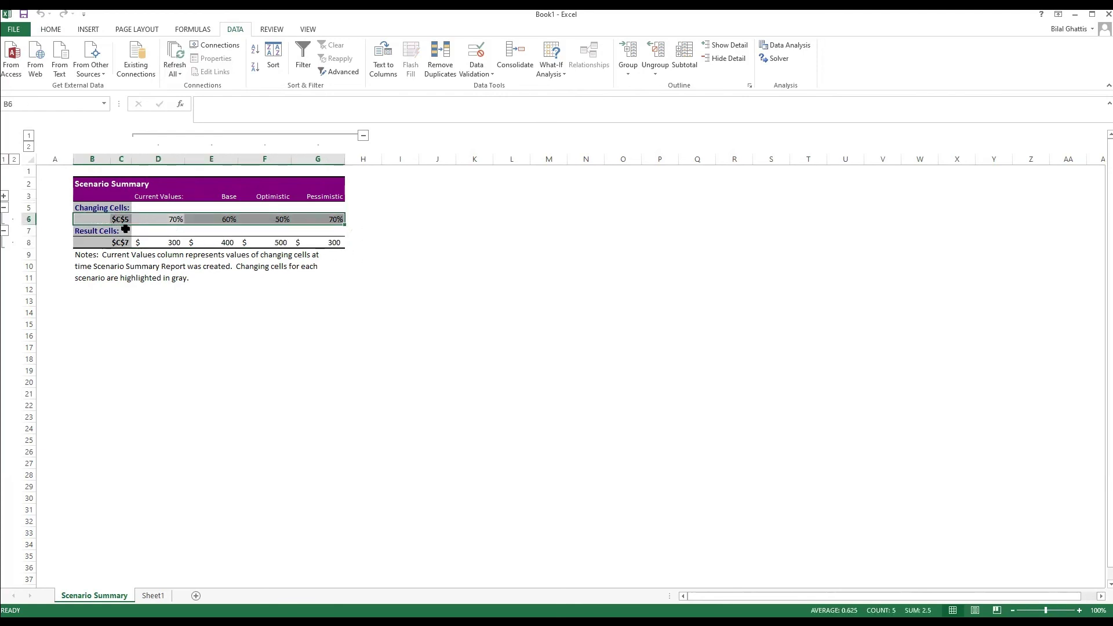